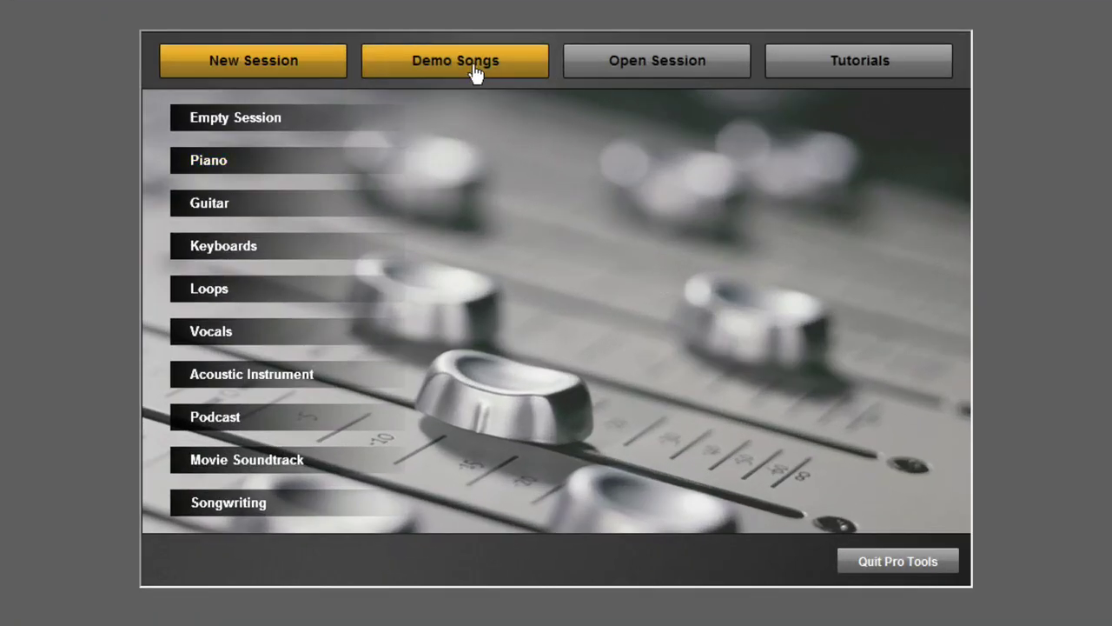
Open the Rock Demo 3 session from the Rock demo songs on the Quick Start screen.
left_click(474, 73)
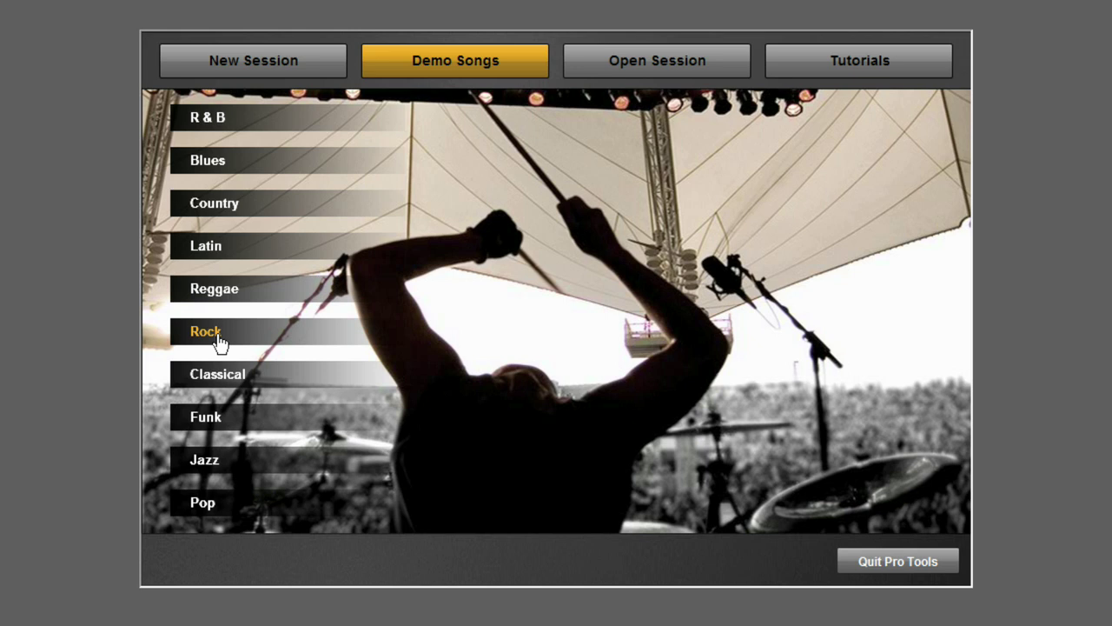
left_click(219, 343)
left_click(498, 185)
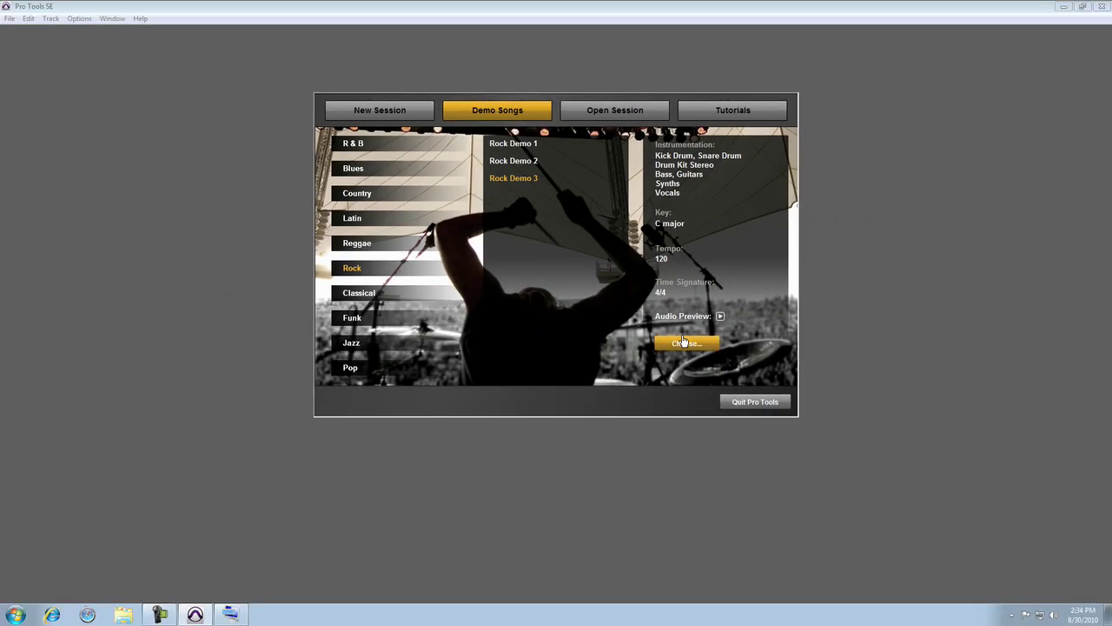
left_click(683, 343)
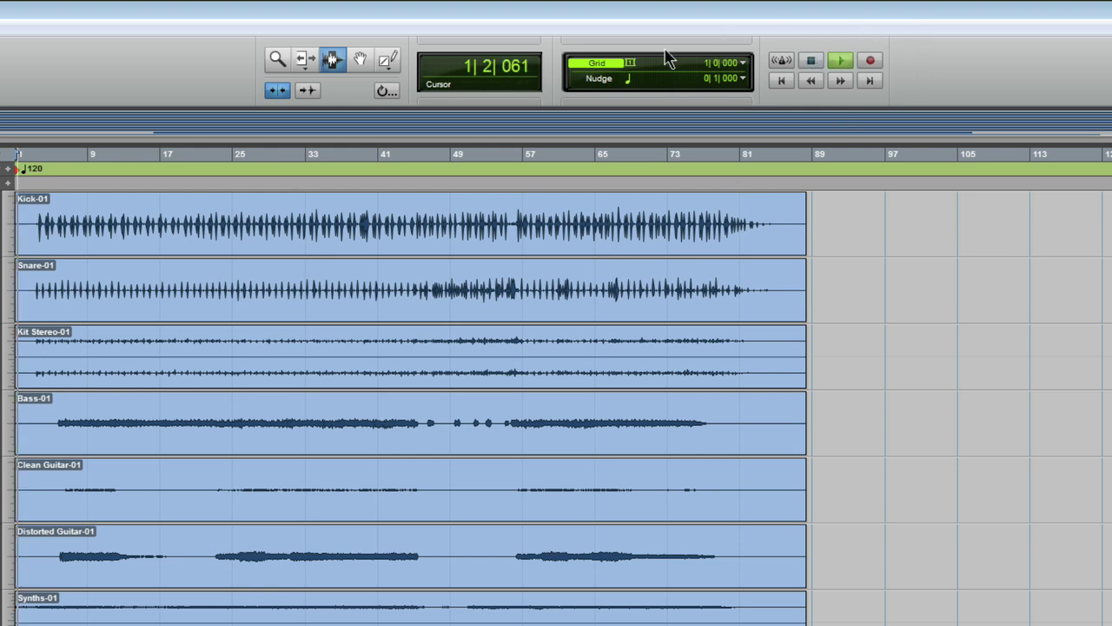
Zoom in on the opening bars, play from the start, then fast-forward and rewind a few bars.
key("ctrl+bracketright")
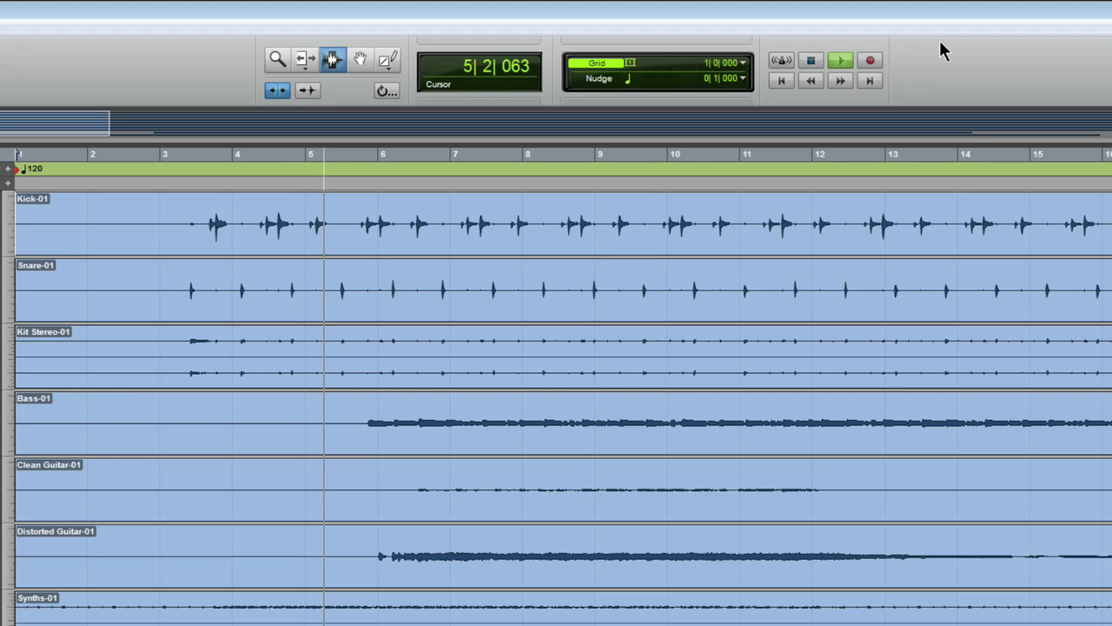
left_click(842, 61)
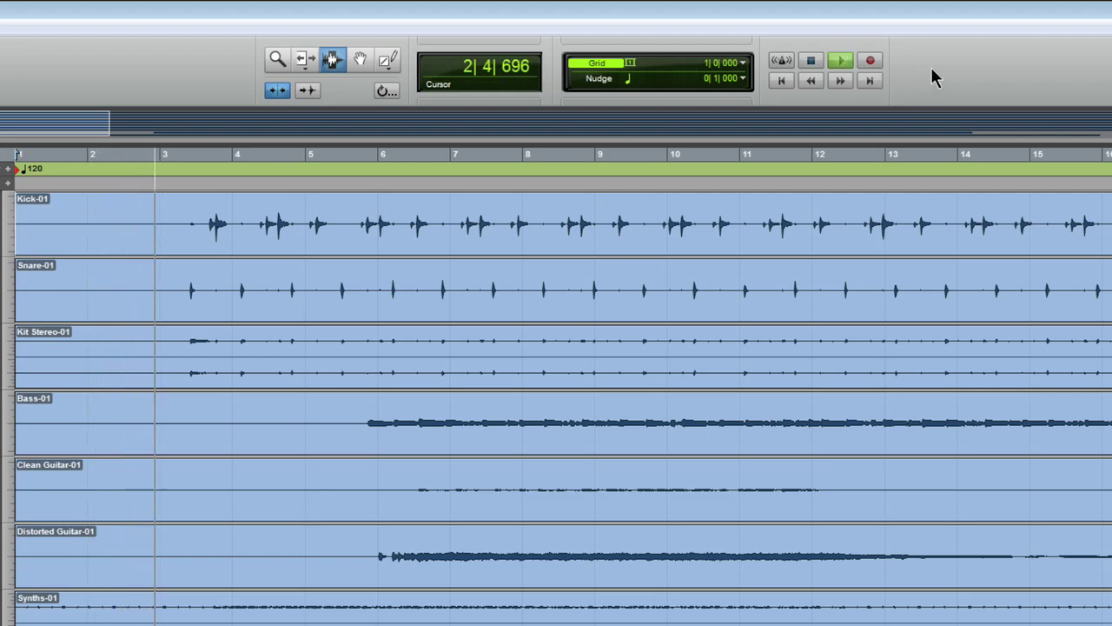
left_click(839, 81)
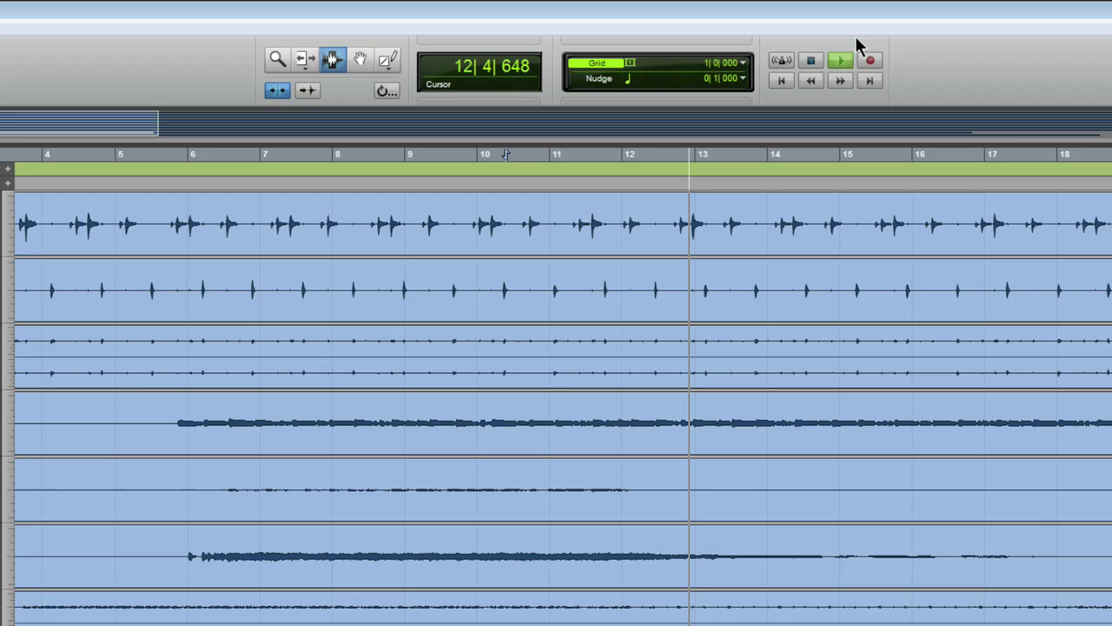
left_click(820, 80)
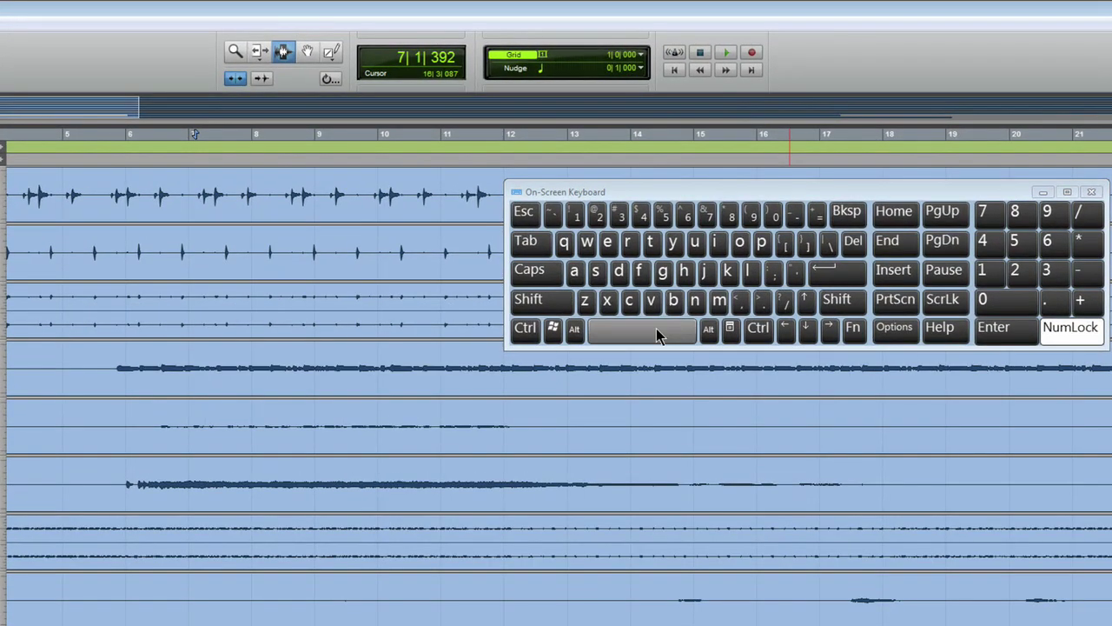
Play and stop, rewind, fast-forward to around bar 10, then play and stop again.
left_click(667, 310)
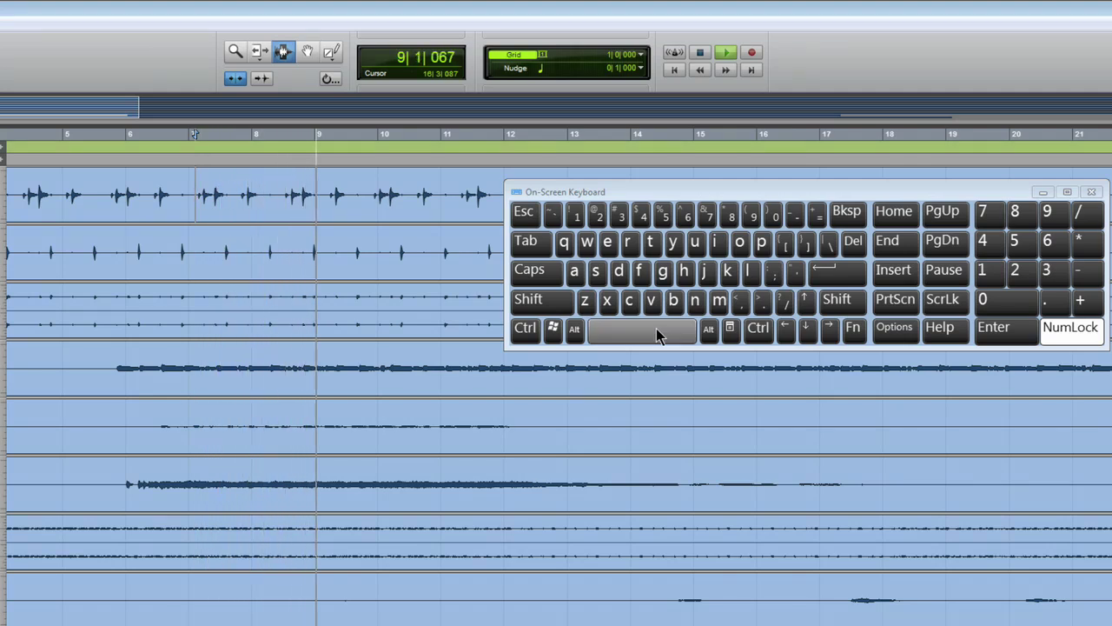
left_click(657, 335)
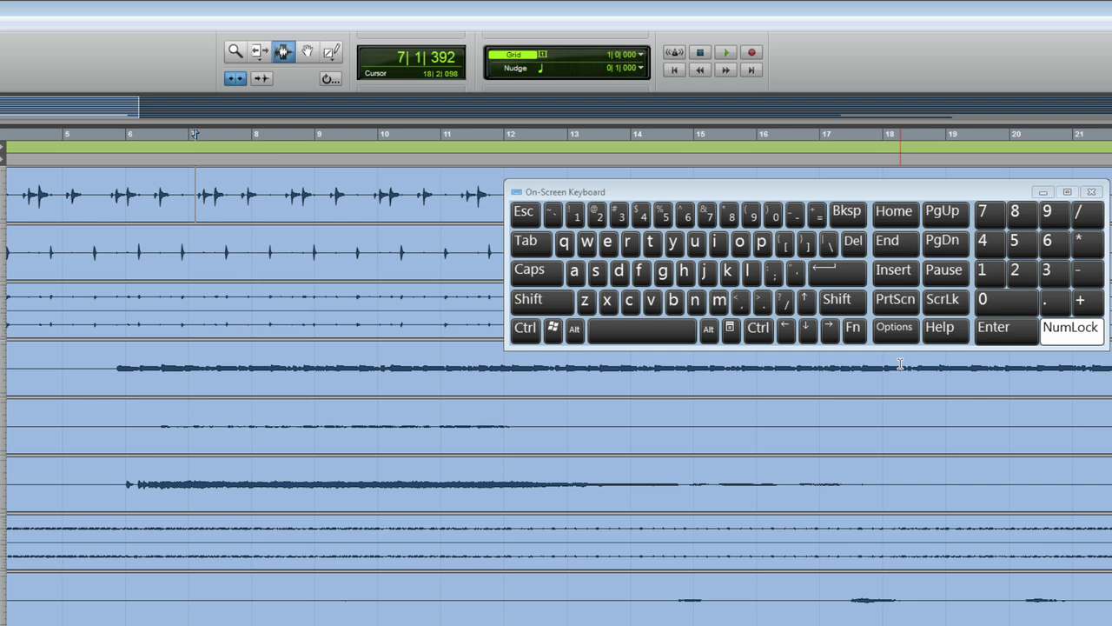
left_click(993, 276)
left_click(1015, 276)
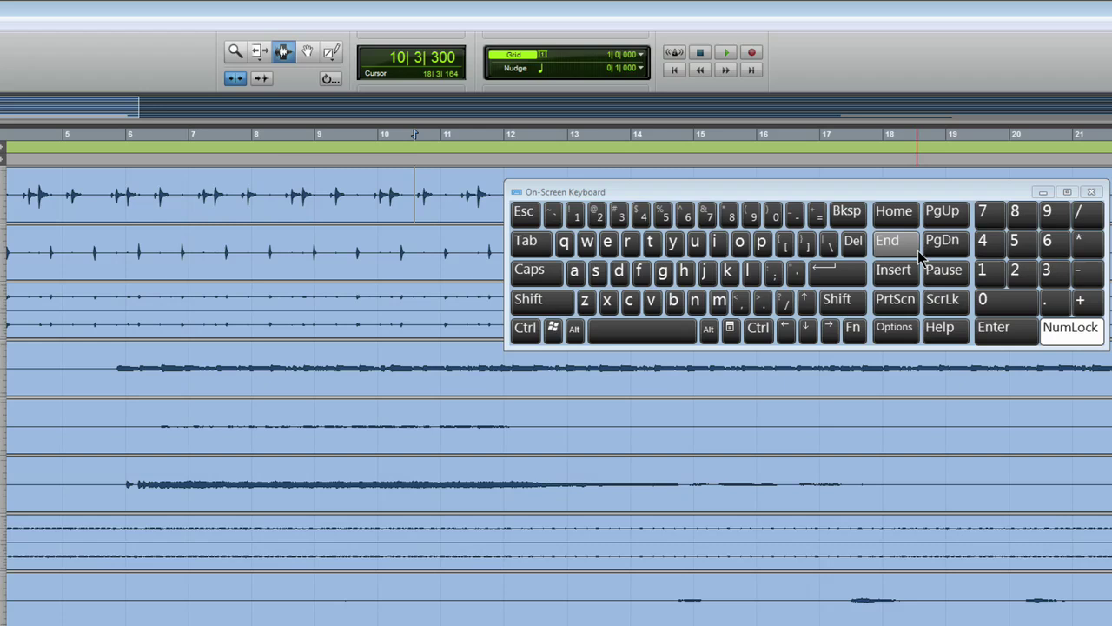
left_click(667, 330)
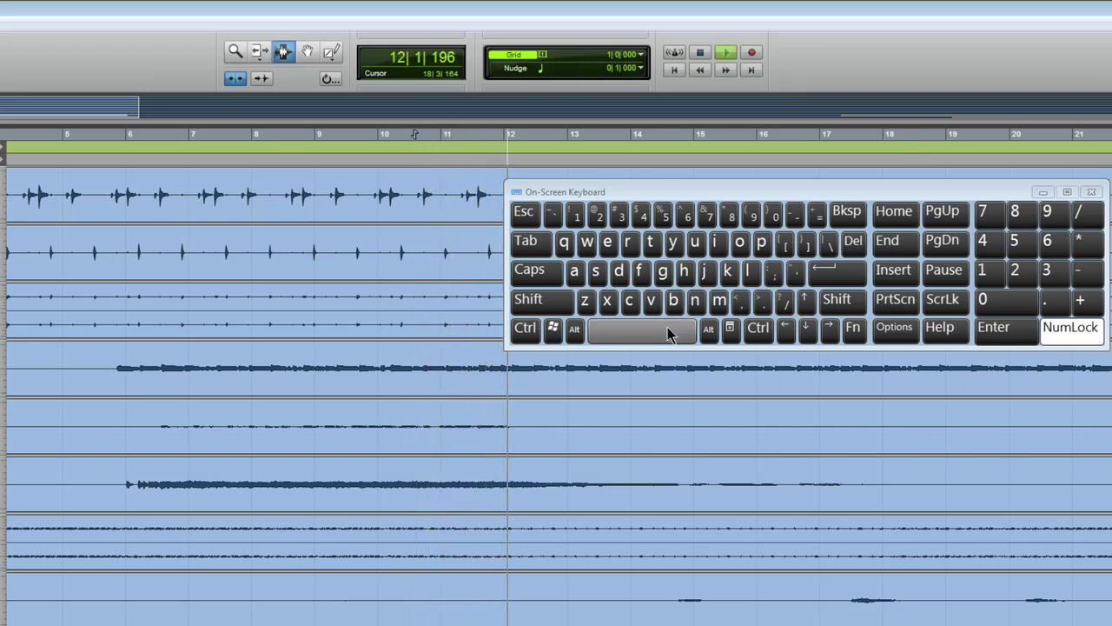
left_click(668, 331)
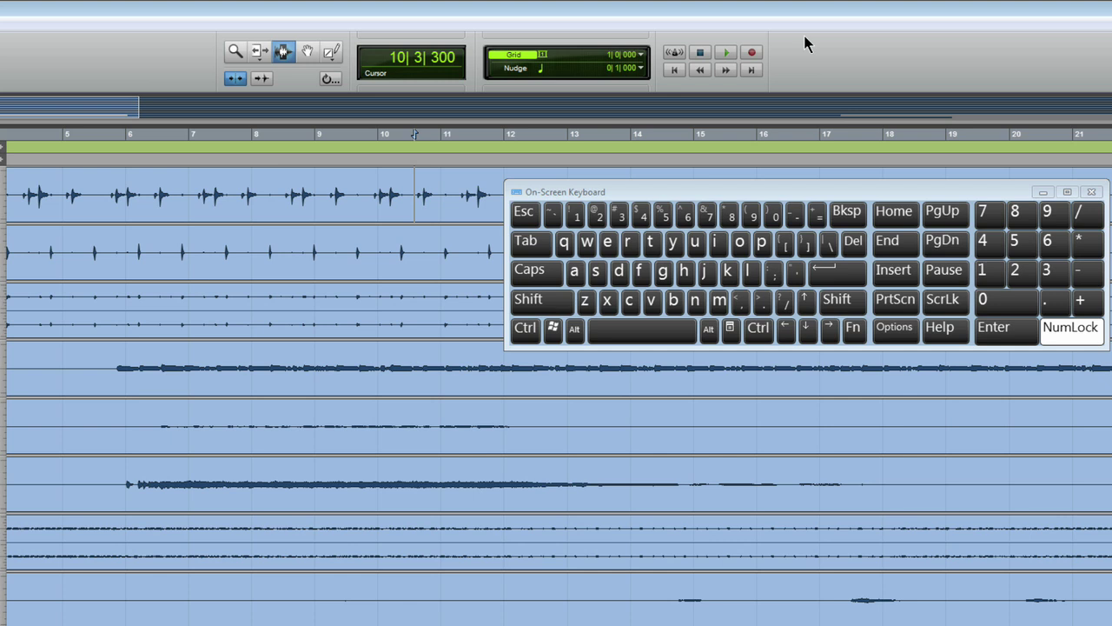
Jump between the session end and start, then play from the start with the metronome on.
left_click(675, 70)
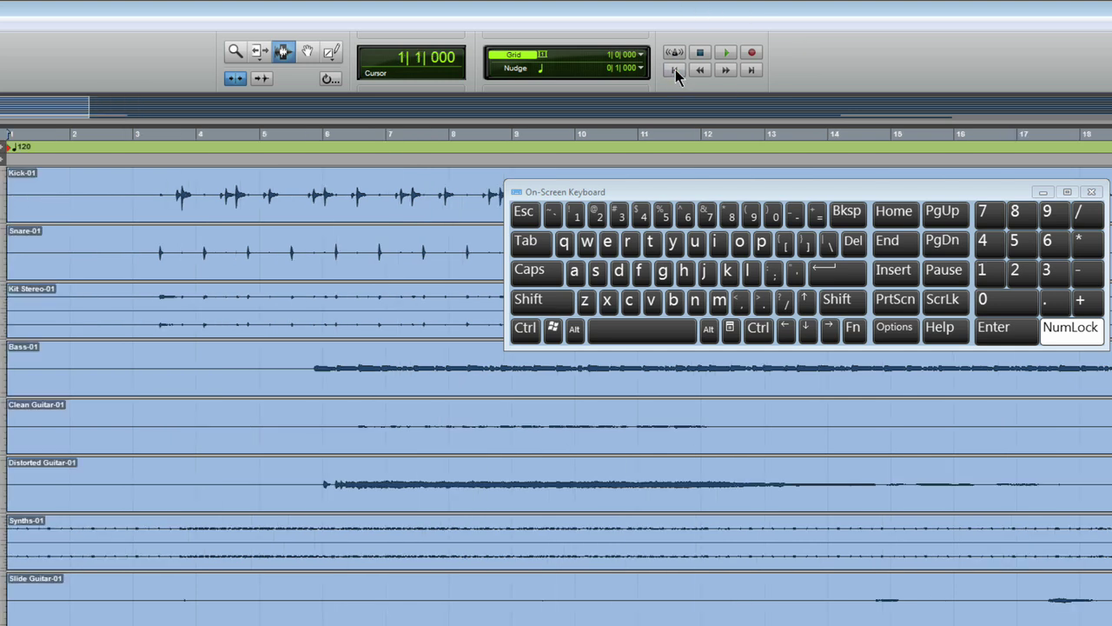
left_click(728, 52)
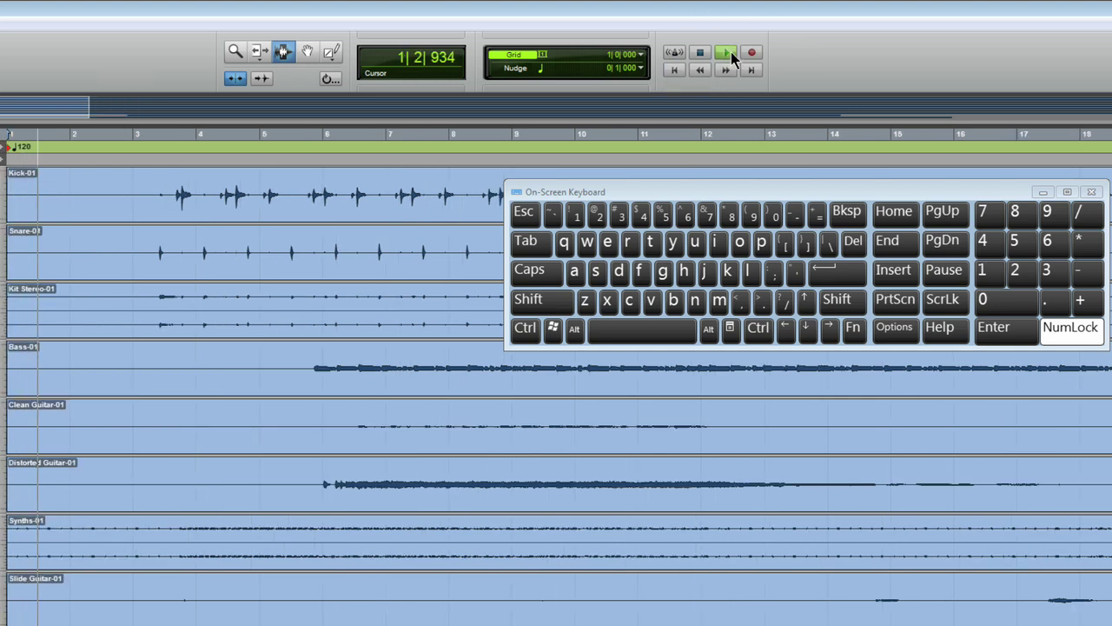
left_click(752, 70)
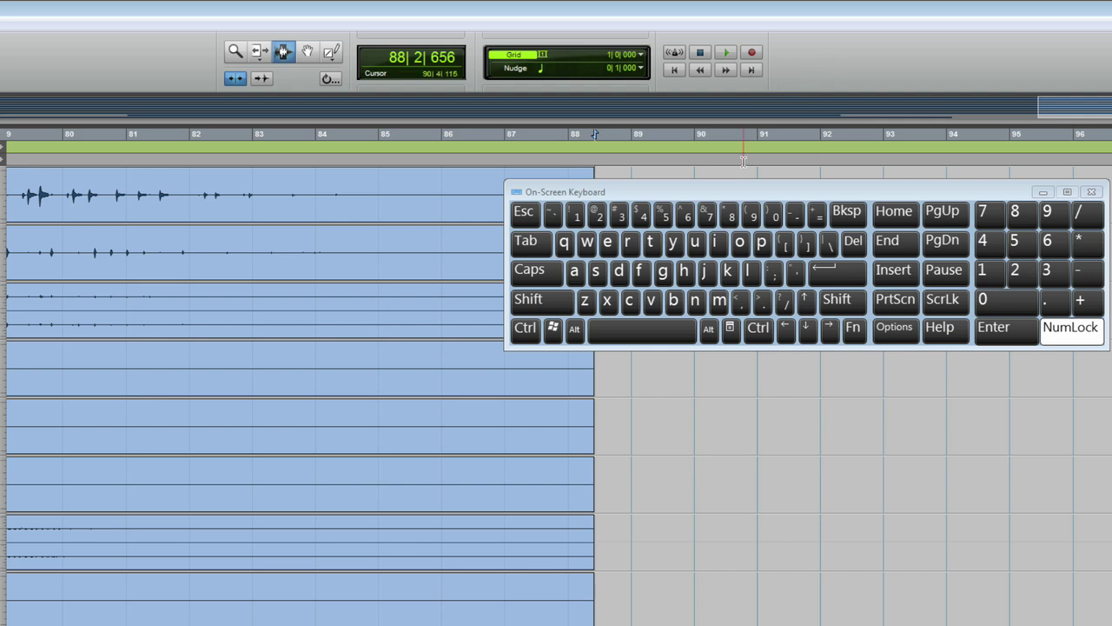
left_click(831, 268)
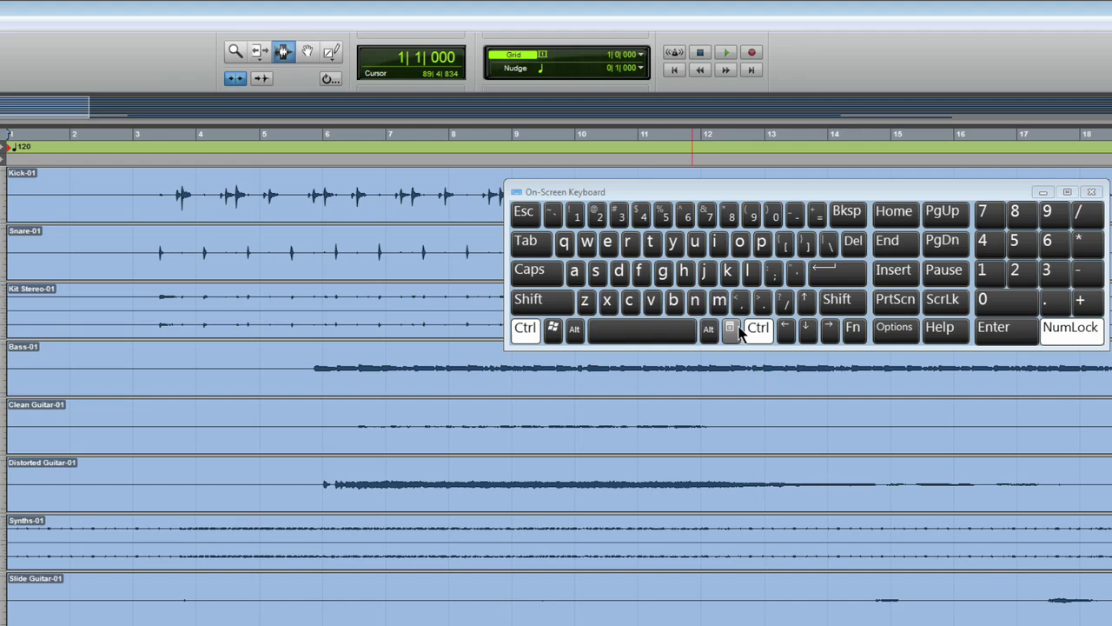
left_click(819, 269)
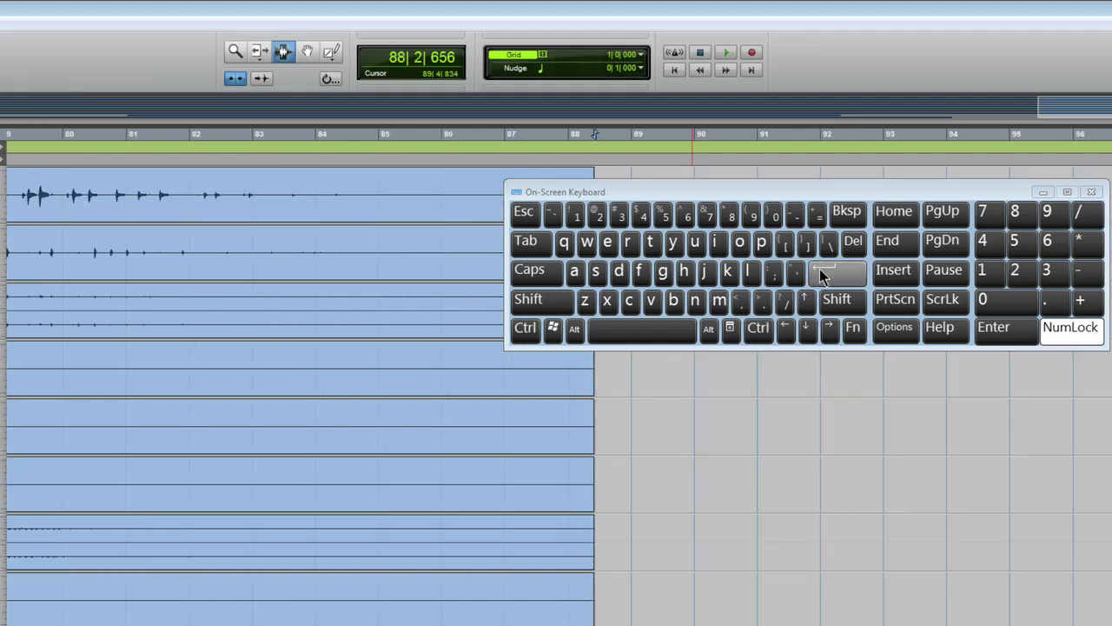
left_click(819, 269)
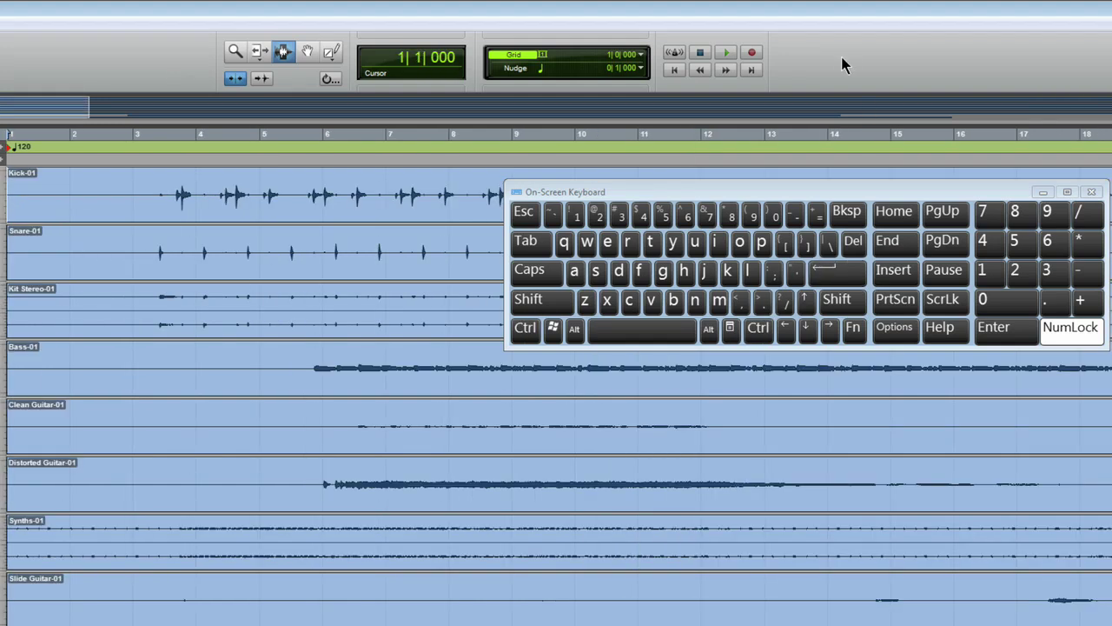
left_click(726, 57)
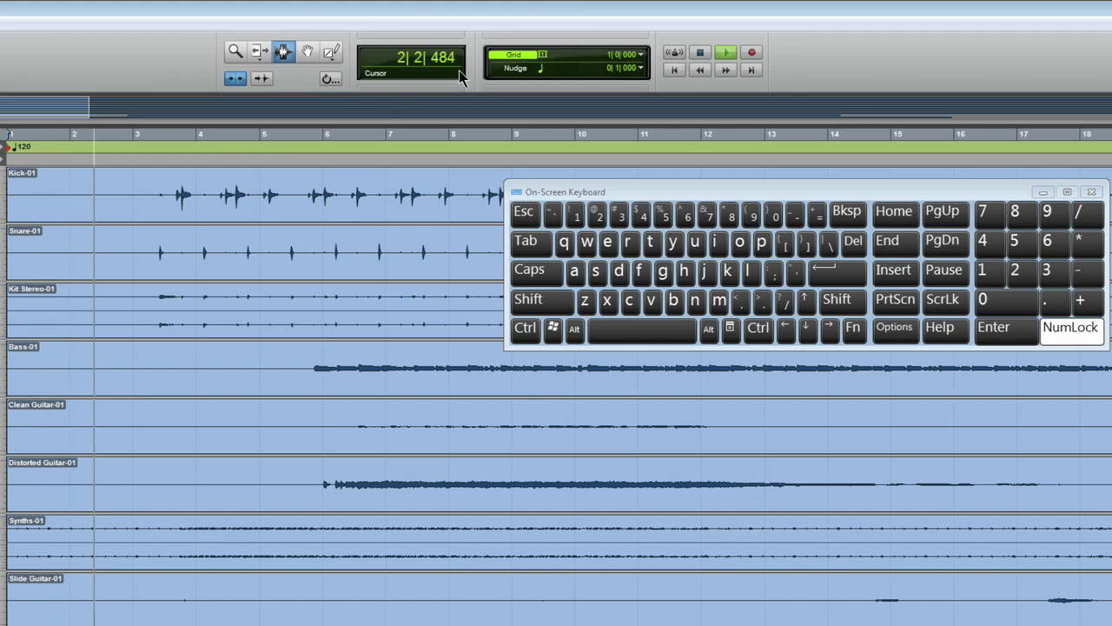
left_click(672, 53)
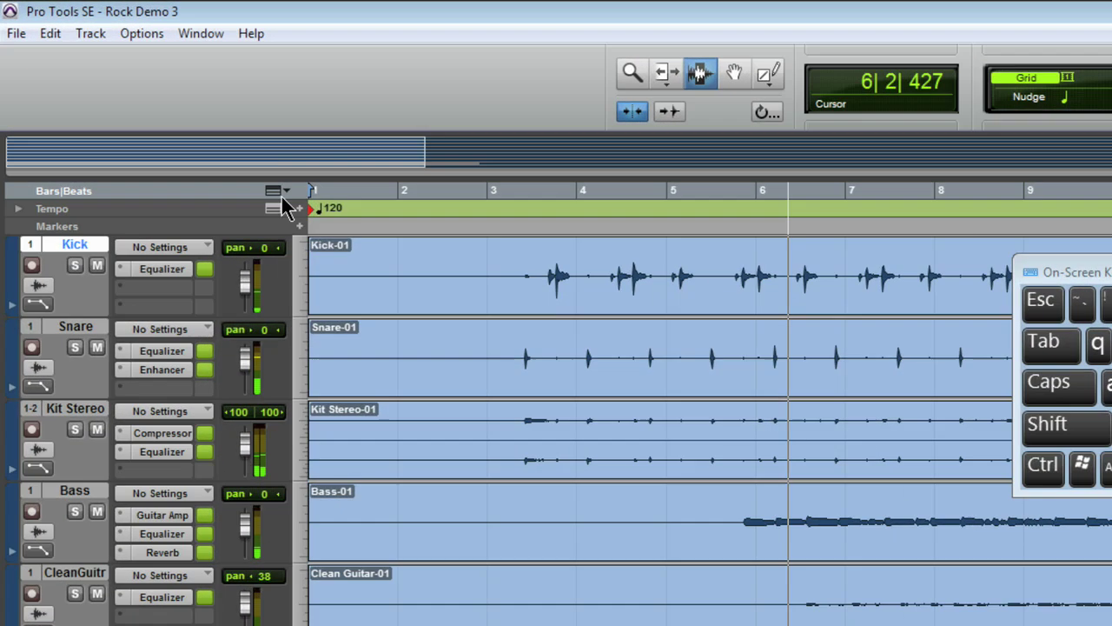
Switch the timeline ruler to Minutes:Seconds and turn the metronome off.
left_click(162, 109)
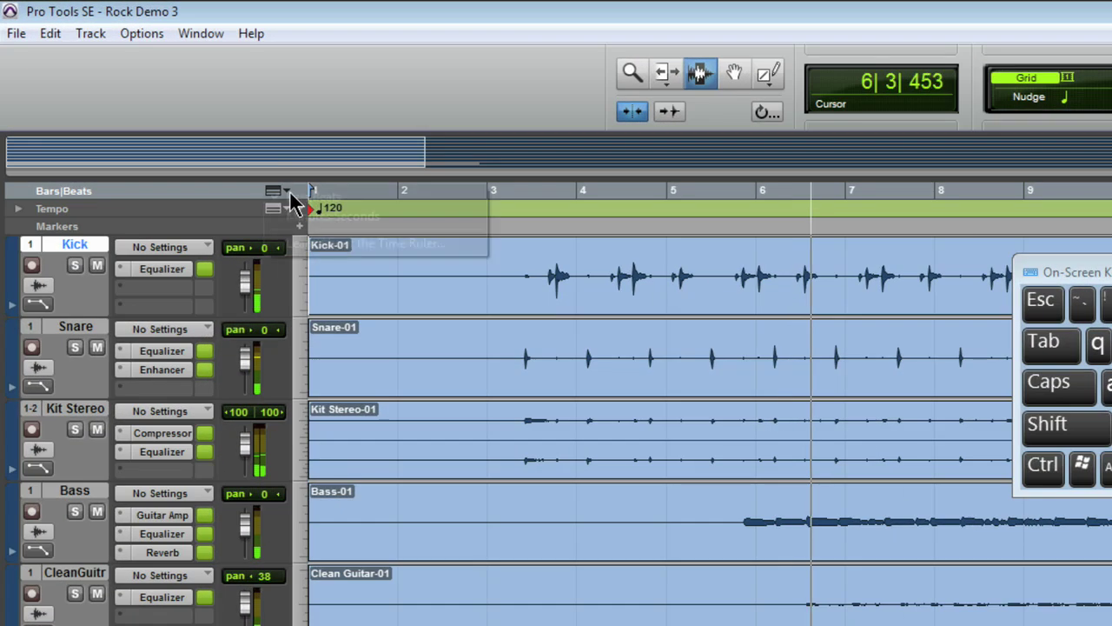
left_click(342, 218)
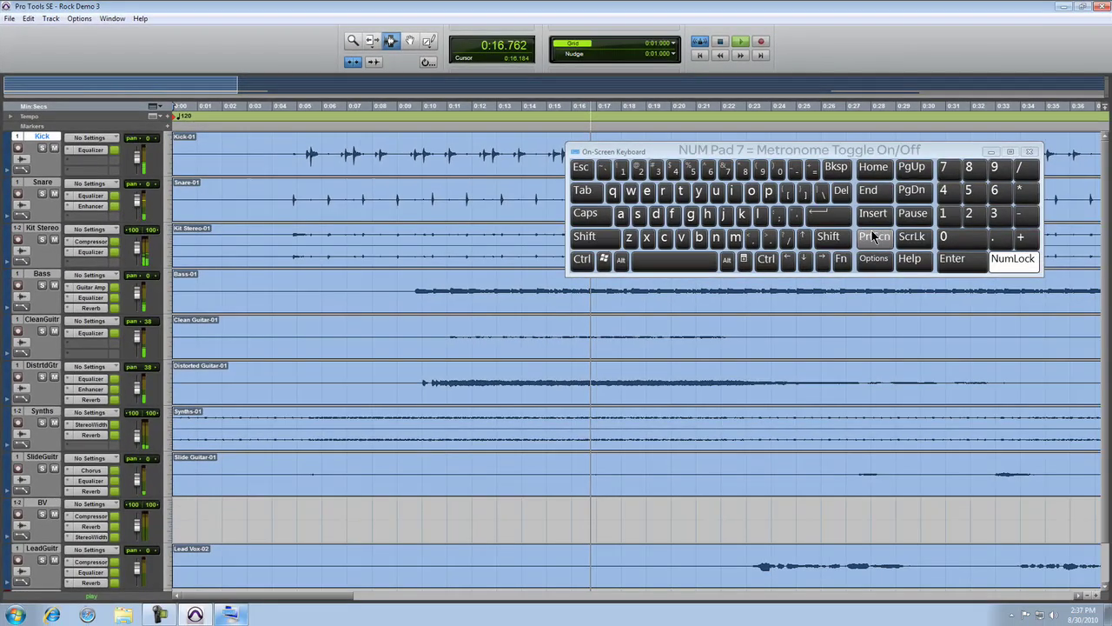
left_click(948, 171)
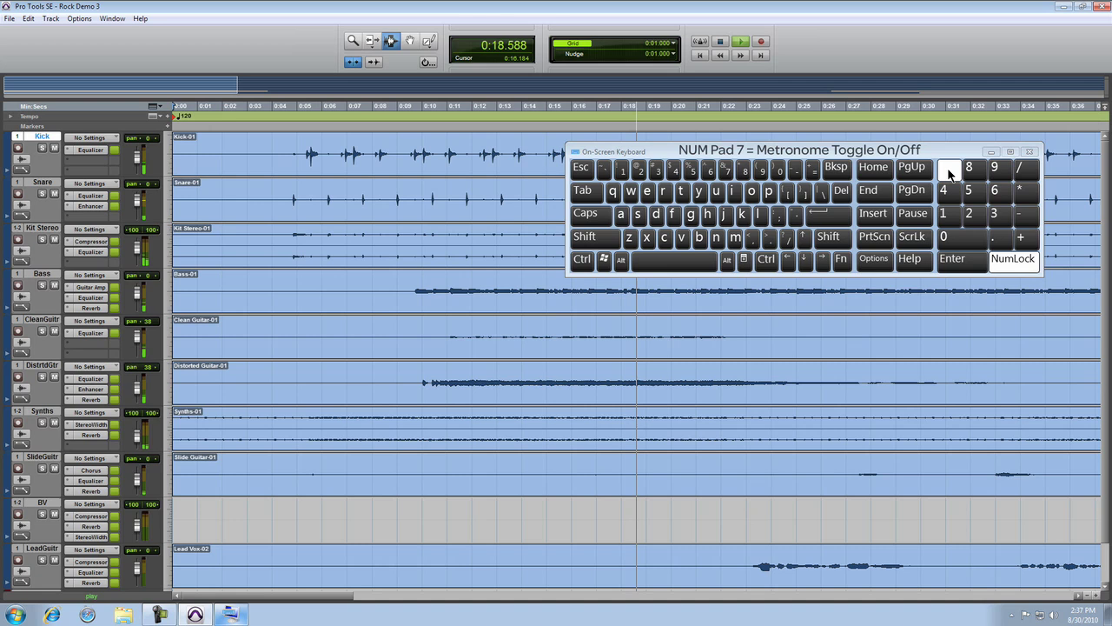
Stop playback, then play from the 0:18 mark and stop so it returns to 0:18.
left_click(670, 264)
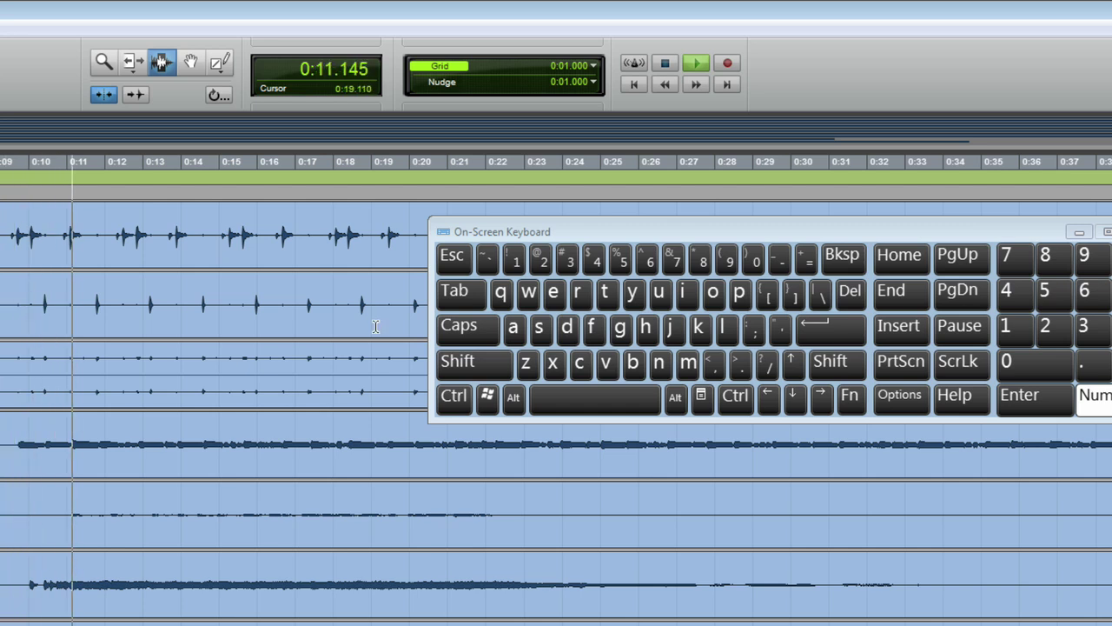
key("space")
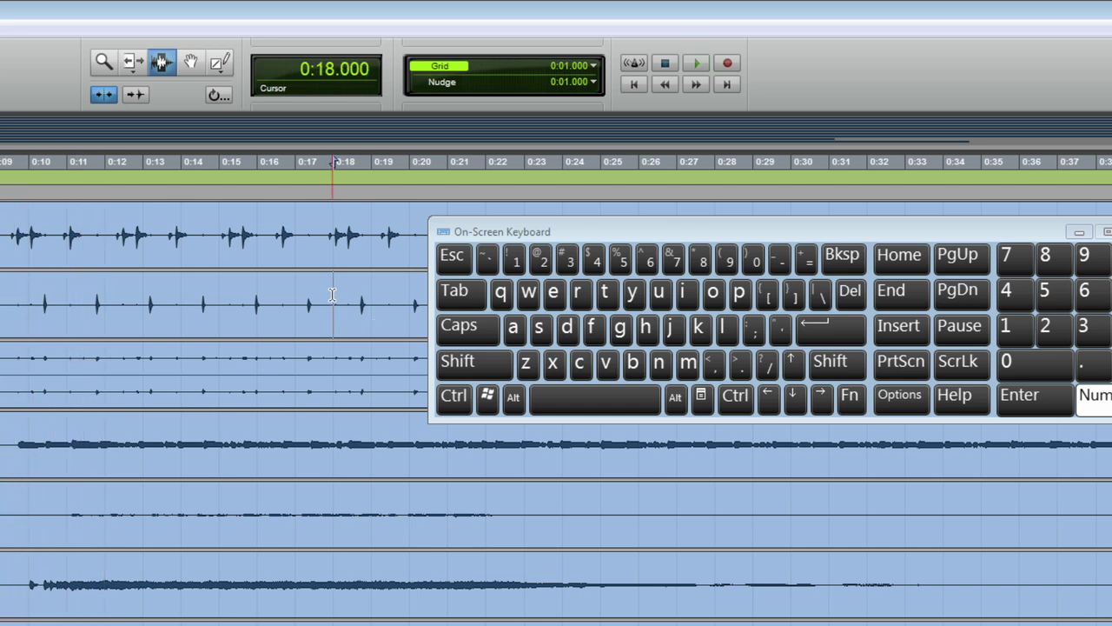
key("space")
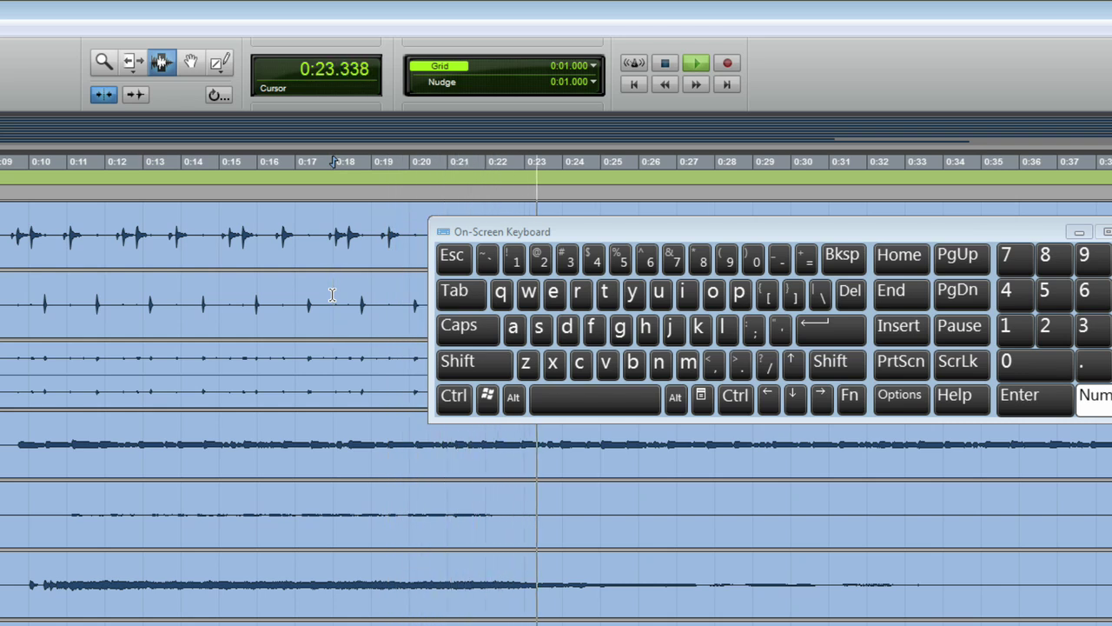
key("space")
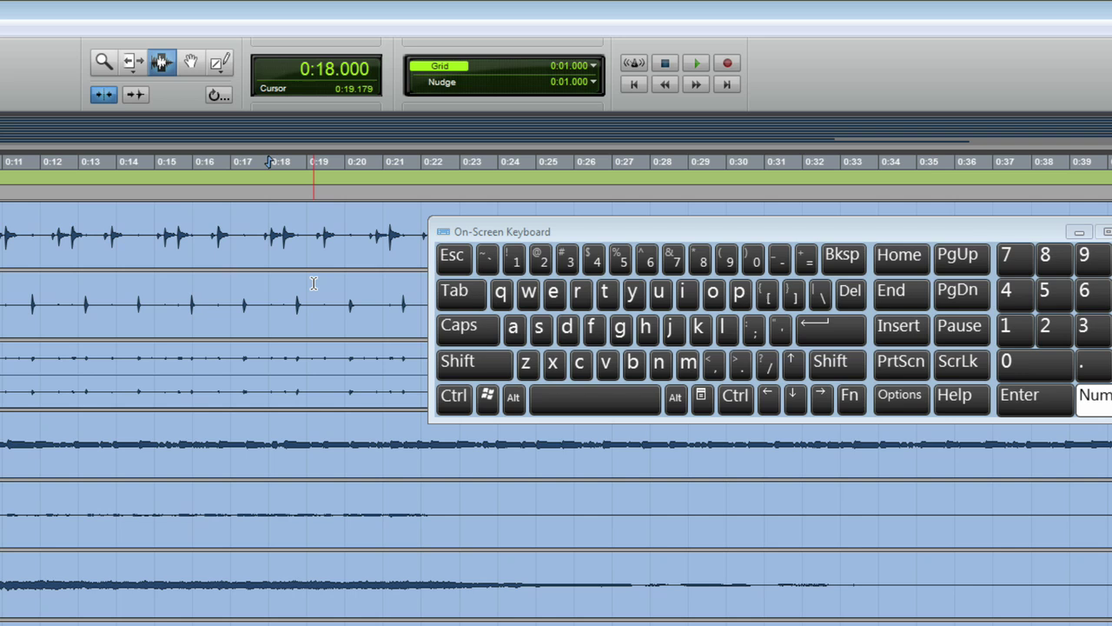
Select 0:12–0:17 on Snare, enable Loop Playback and Loop Record, and play it looping.
left_click_drag(37, 305, 233, 318)
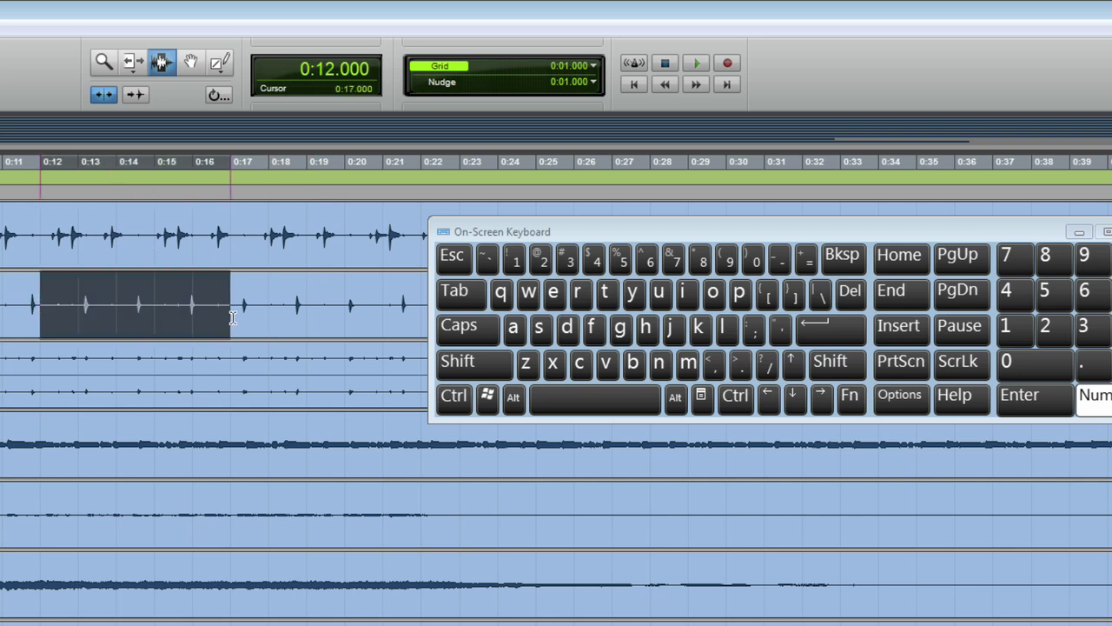
left_click(589, 401)
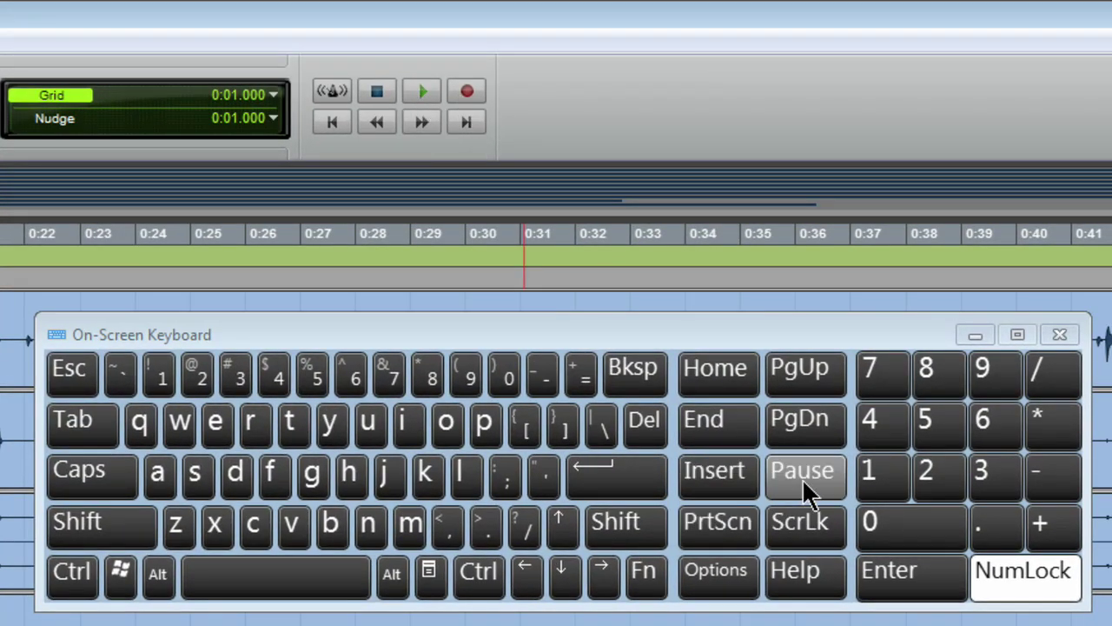
left_click(873, 411)
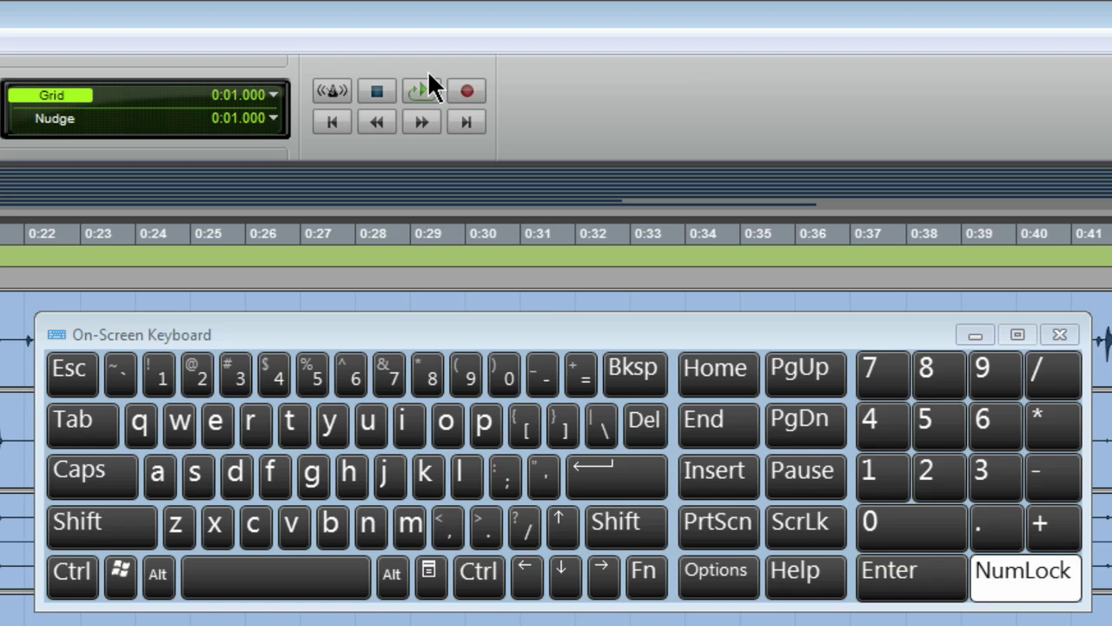
left_click(925, 419)
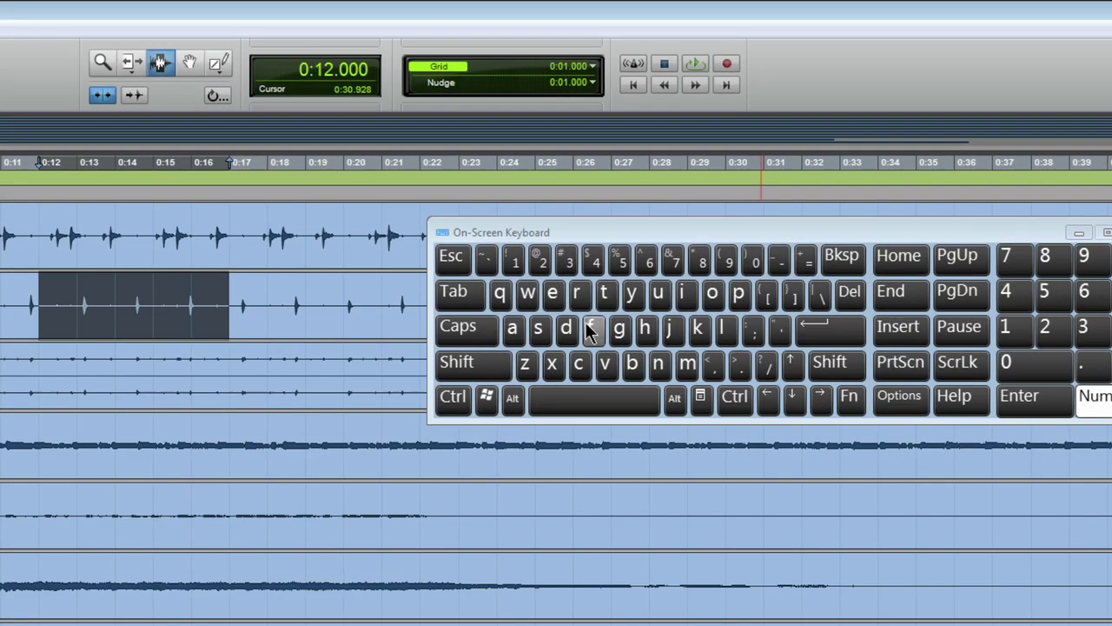
left_click(591, 400)
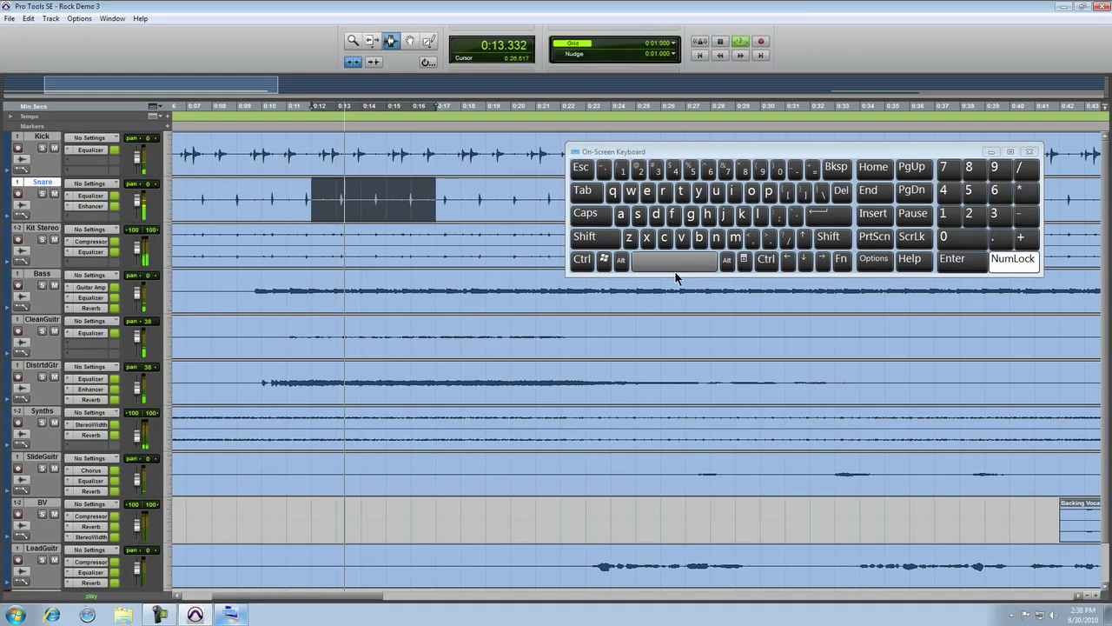
Stop the looping playback so the position returns to 0:12.
left_click(677, 271)
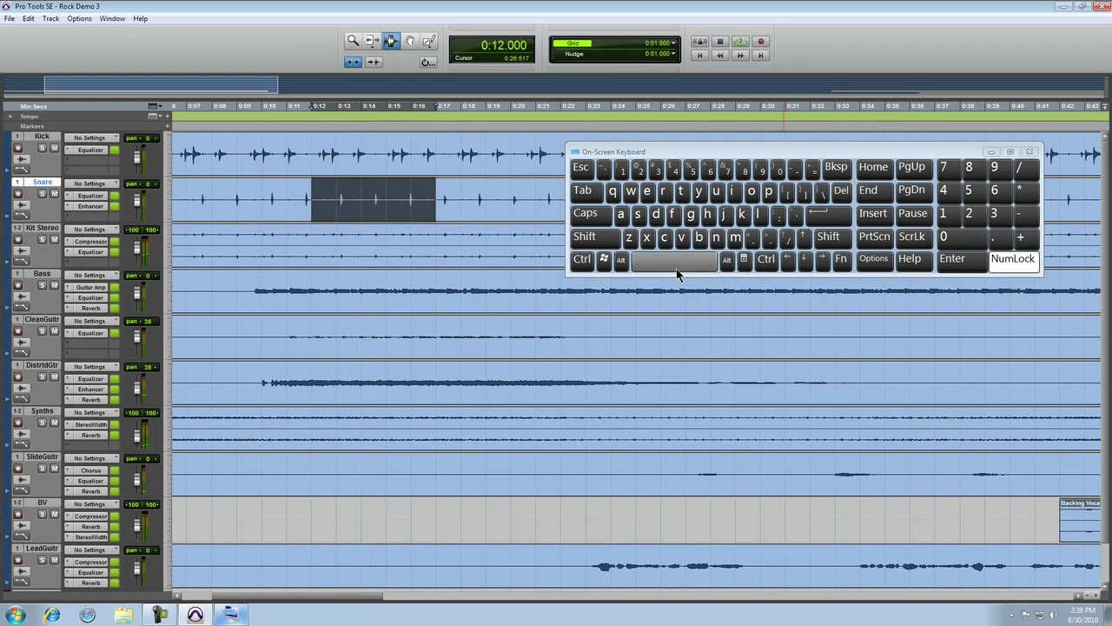